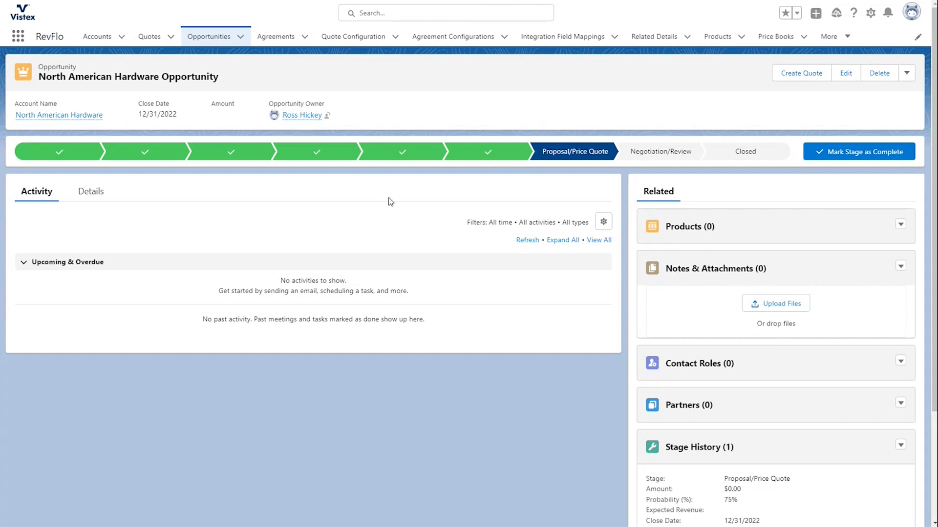
# - Start a new ZCUT quote for the opportunity, valid Dec 1 to Dec 31, 2022
pyautogui.scroll(-3, 654, 215)
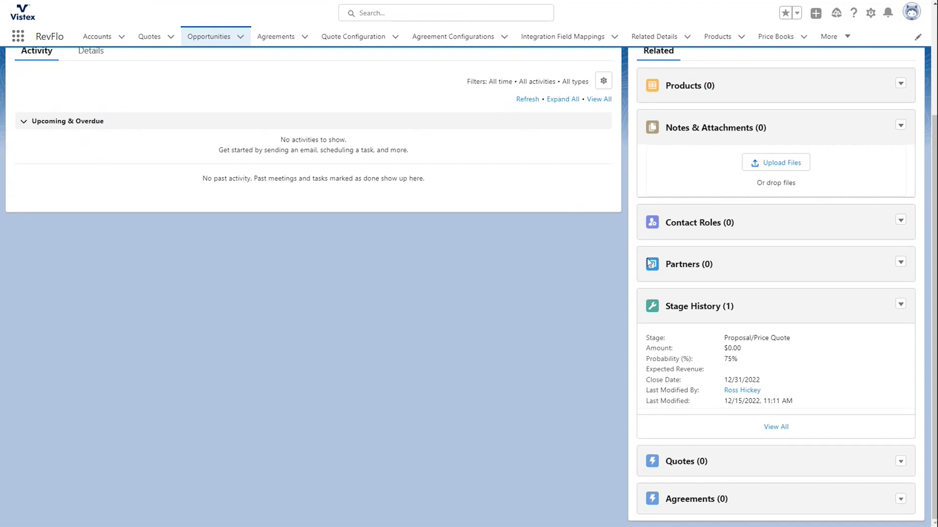
pyautogui.click(900, 462)
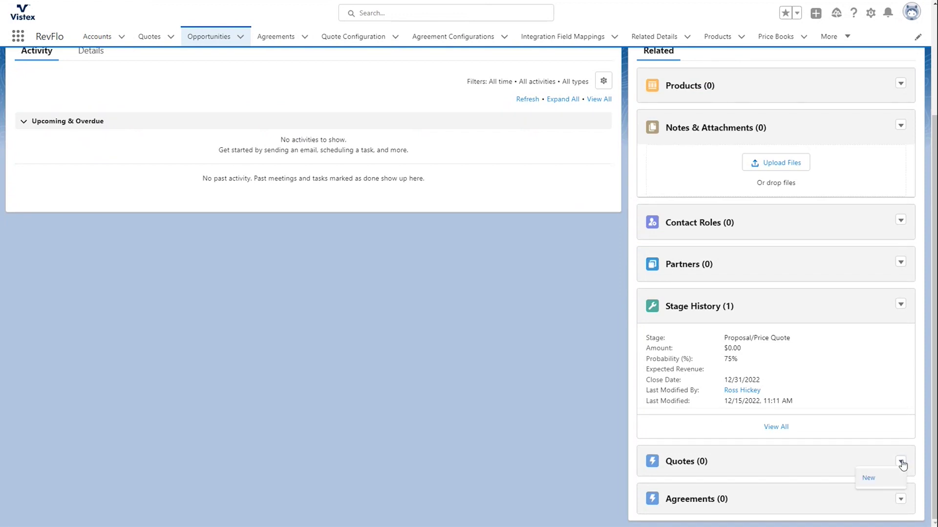
pyautogui.click(872, 478)
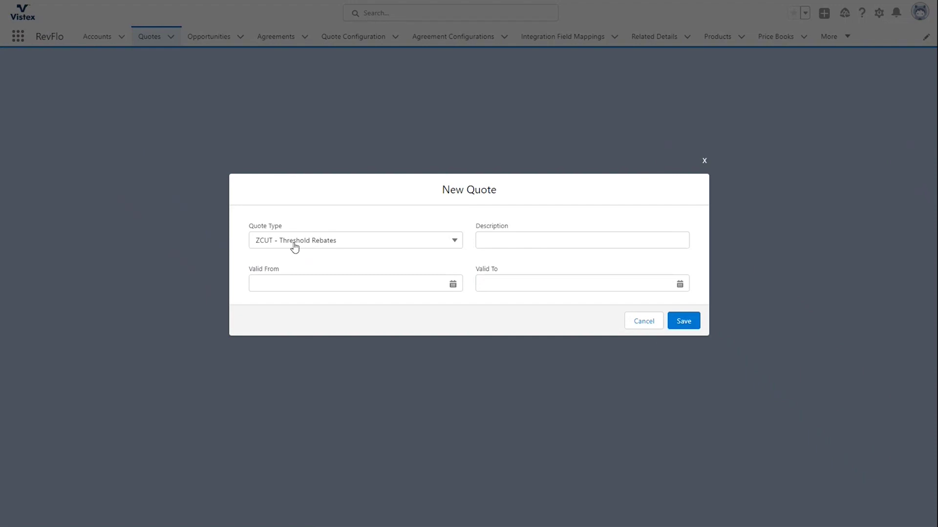
pyautogui.click(322, 290)
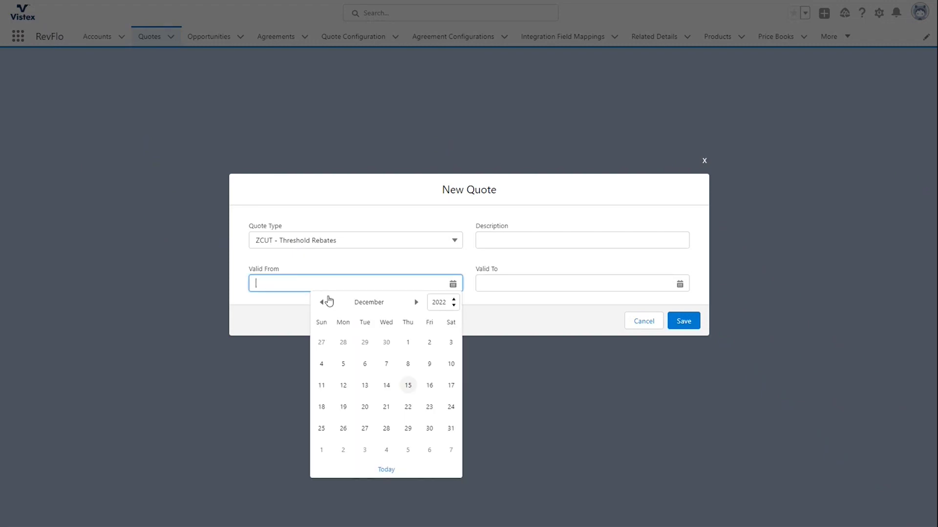
pyautogui.click(408, 343)
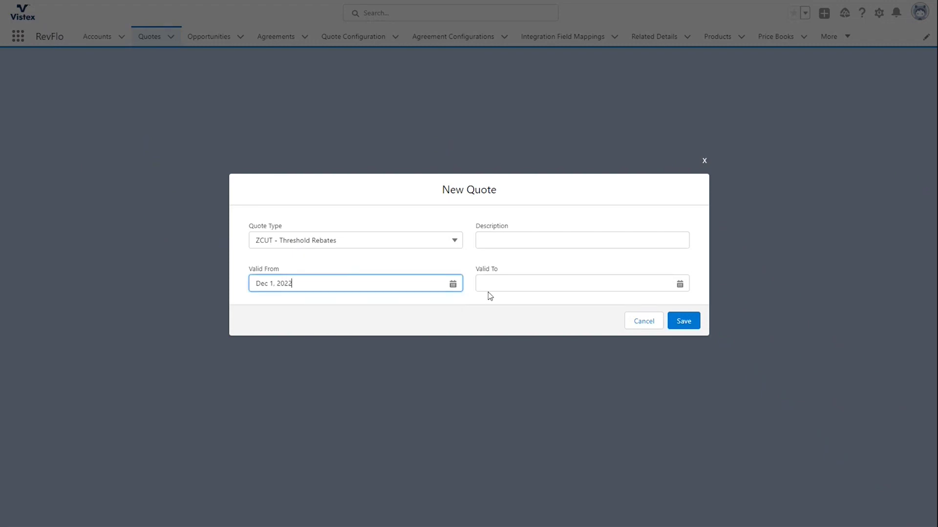
pyautogui.click(488, 286)
pyautogui.click(678, 429)
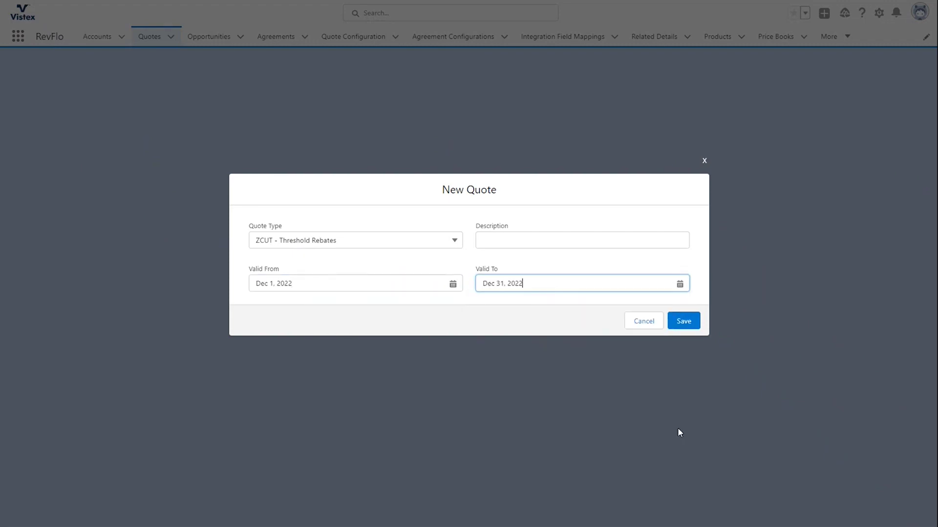
# - Describe the quote as 'North American Hardware RC' and save it
pyautogui.click(524, 244)
pyautogui.write('North American ')
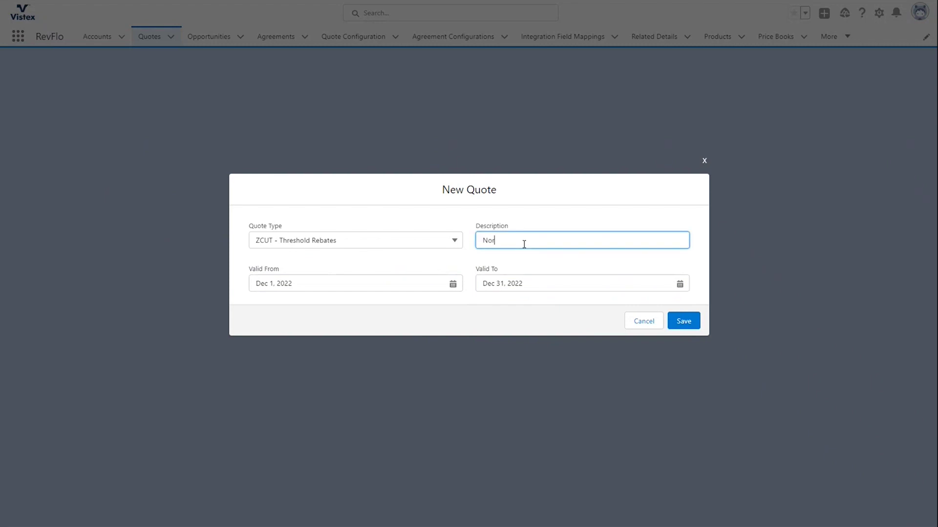
pyautogui.write('Hardware RC')
pyautogui.click(683, 322)
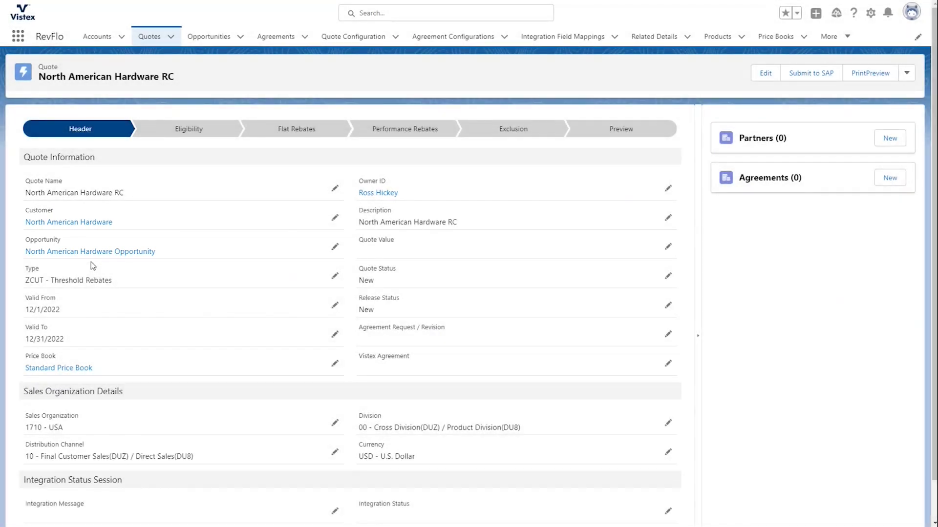
# - Add three material group rows on the quote's Eligibility step
pyautogui.click(167, 133)
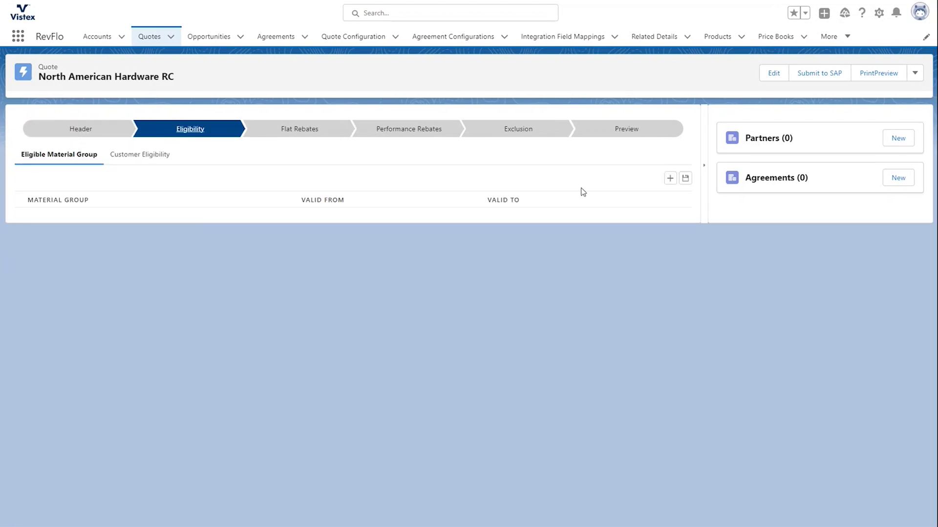
pyautogui.click(670, 178)
pyautogui.click(670, 177)
pyautogui.click(670, 178)
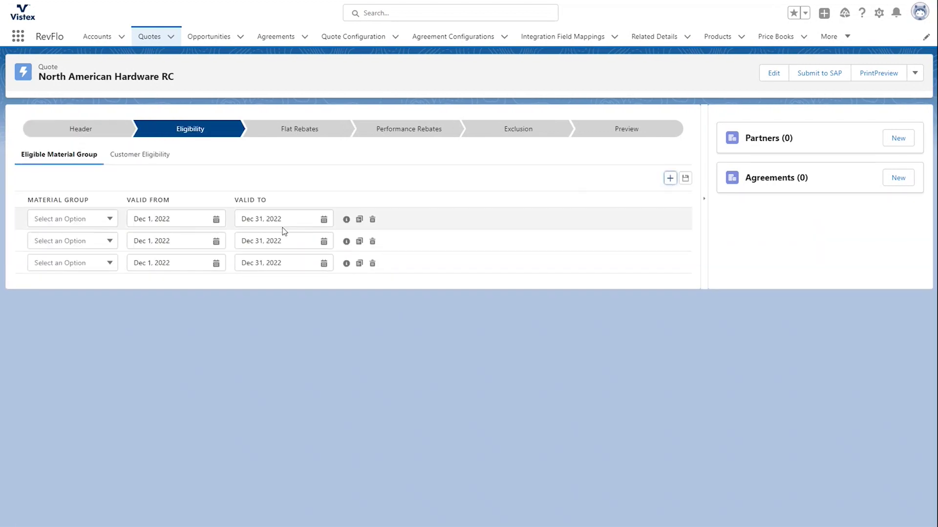
# - Set the rows to Hex Nut, Lock Nut and Washer and save them
pyautogui.click(86, 219)
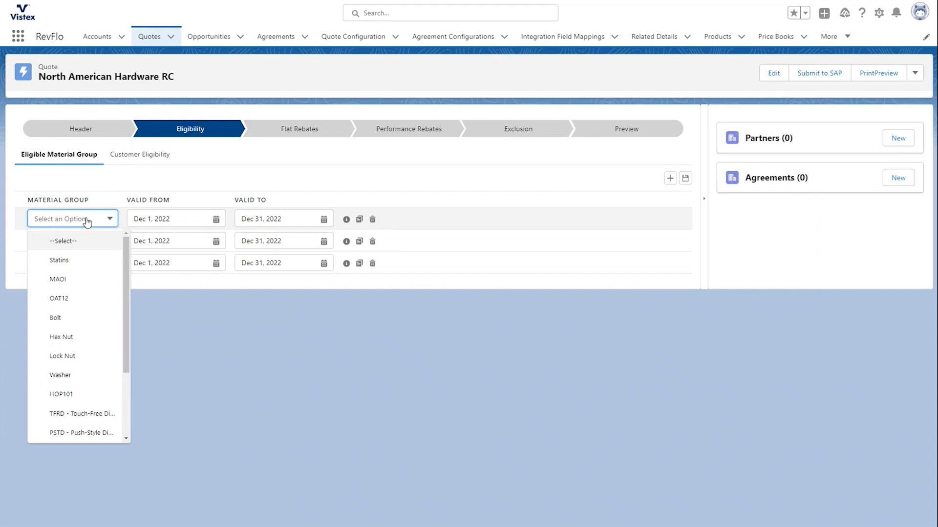
pyautogui.click(86, 337)
pyautogui.click(81, 247)
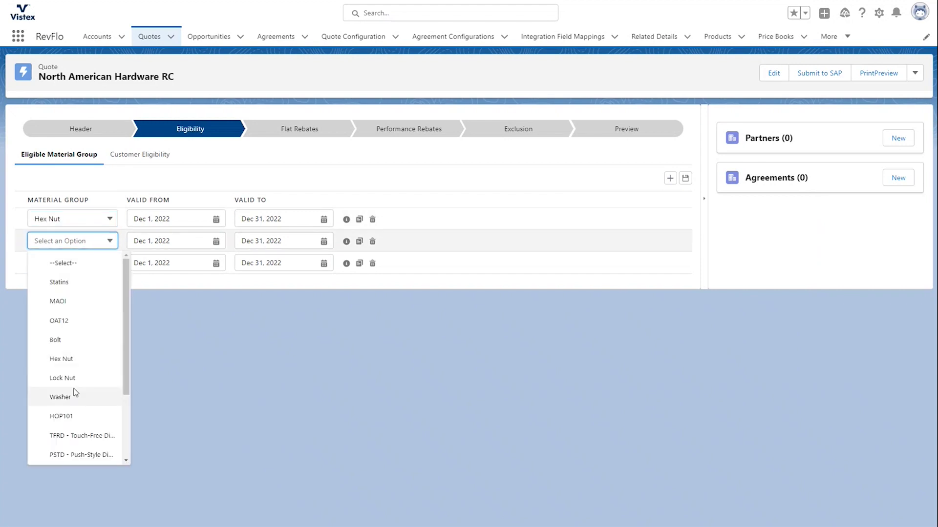
pyautogui.click(69, 378)
pyautogui.click(78, 264)
pyautogui.click(68, 418)
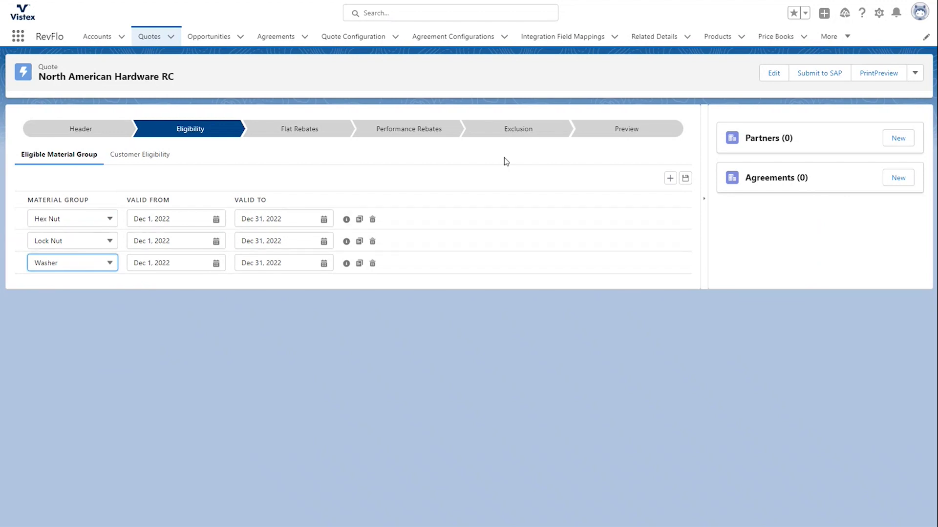
pyautogui.click(685, 178)
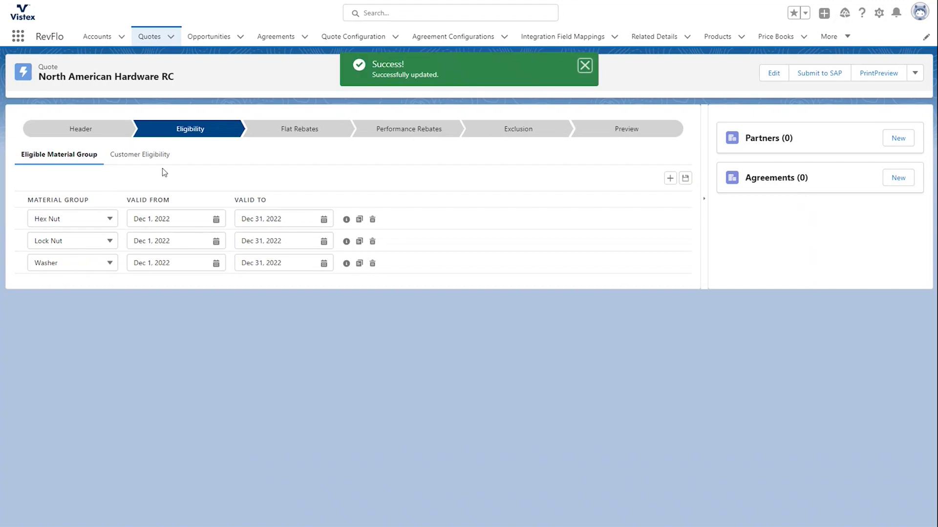
# - Add and save a Customer Eligibility row for North American Hardware, valid Dec 1–31, 2022
pyautogui.click(145, 160)
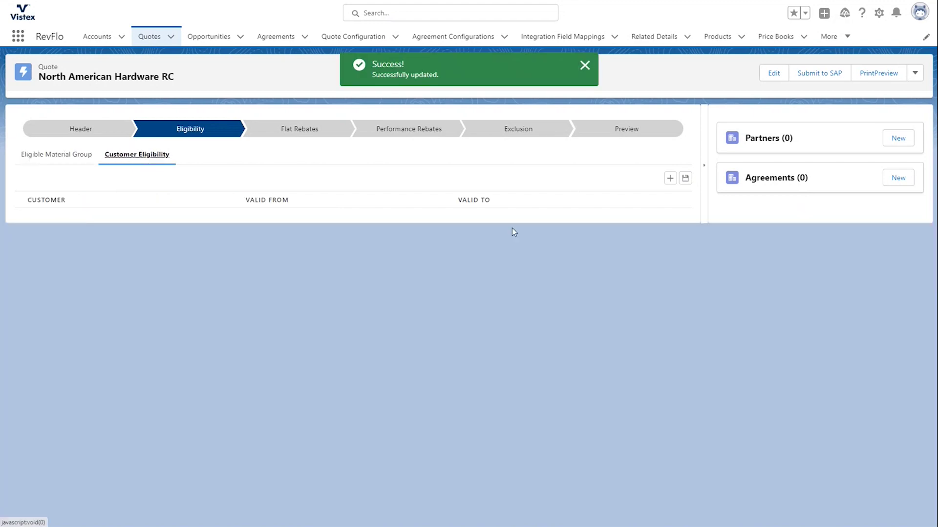
pyautogui.click(671, 179)
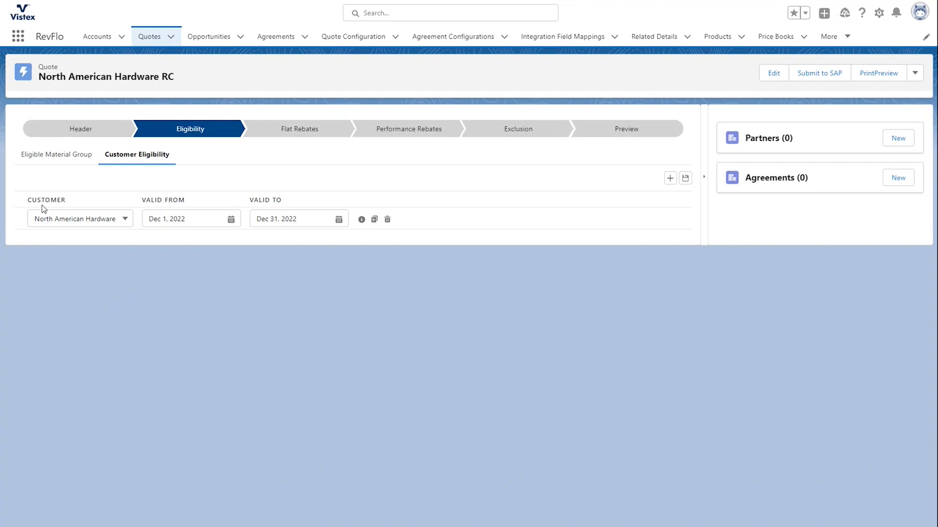
pyautogui.click(686, 177)
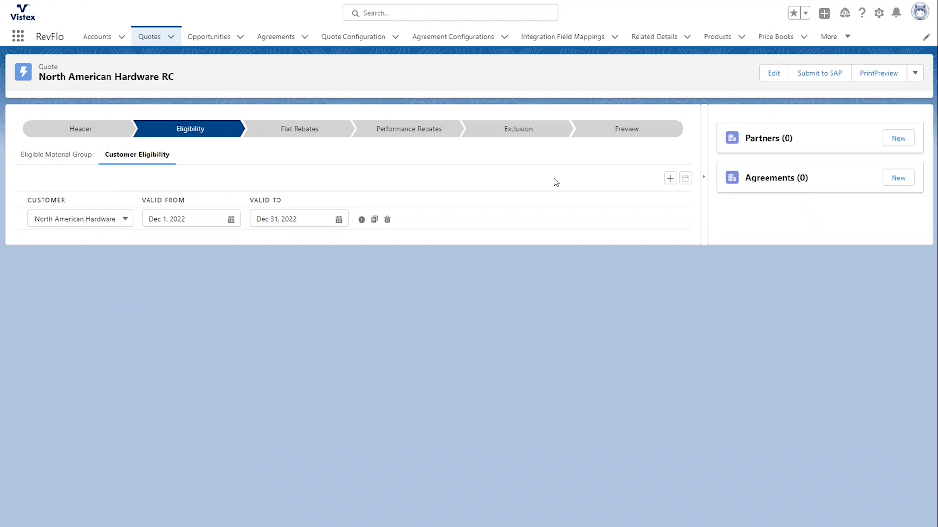
# - Add three Flat Rebates rows for Hex Nut, Lock Nut and Washer
pyautogui.click(304, 131)
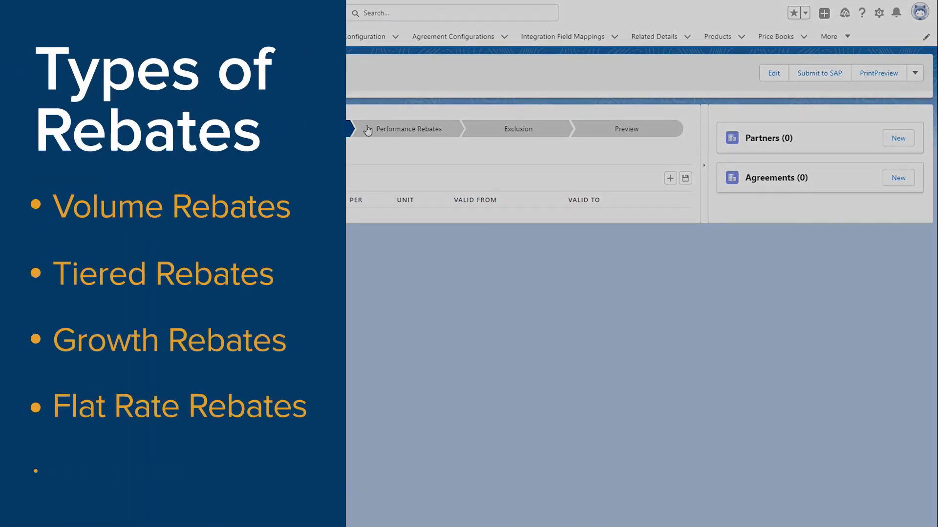
pyautogui.click(670, 179)
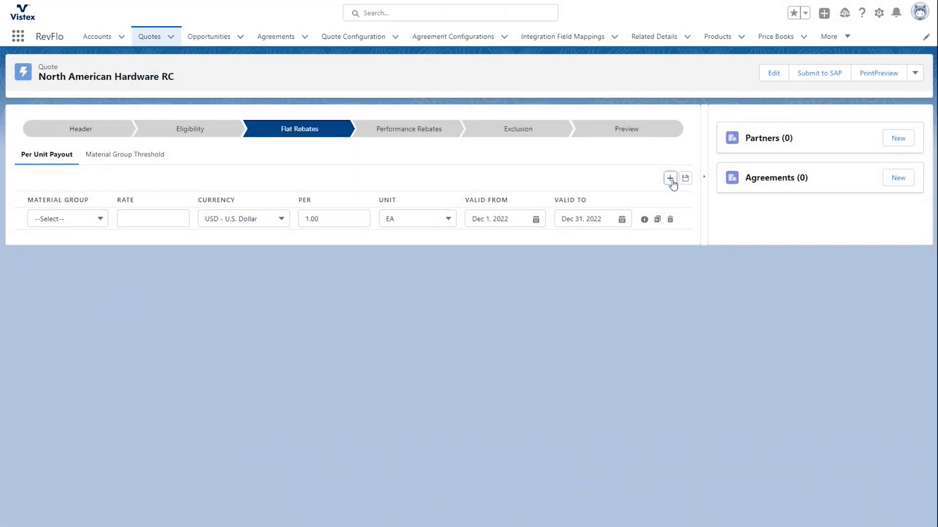
pyautogui.click(670, 178)
pyautogui.click(670, 178)
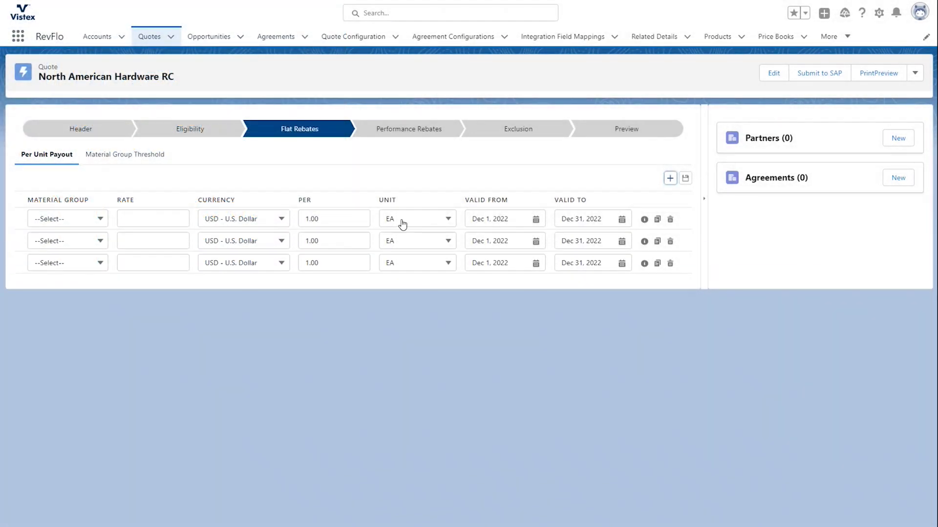
pyautogui.click(98, 226)
pyautogui.click(82, 337)
pyautogui.click(73, 244)
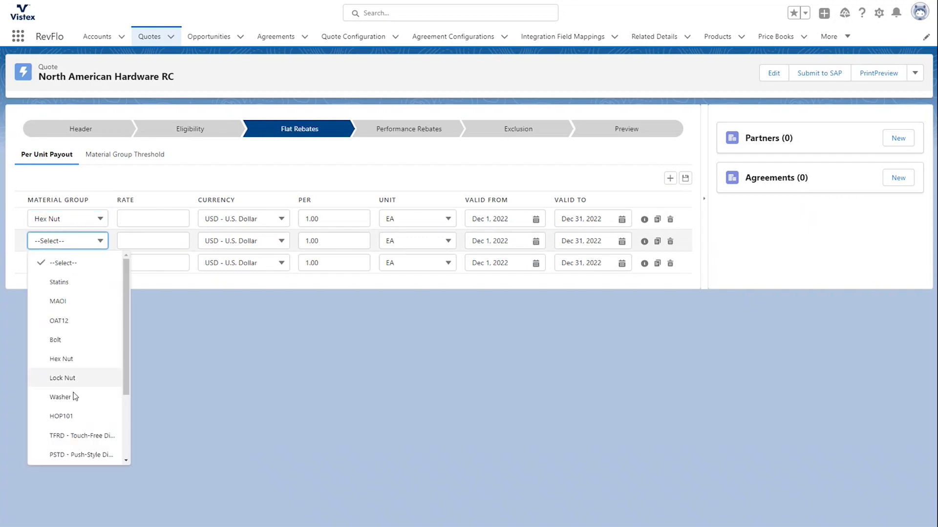
pyautogui.click(68, 379)
pyautogui.click(64, 264)
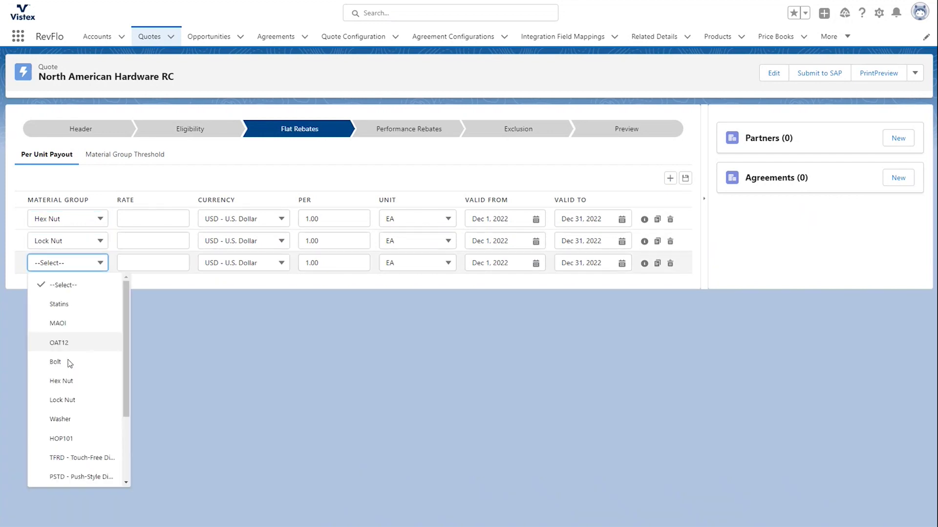
pyautogui.click(81, 428)
# - Enter per-unit rates 0.10, 0.15 and 0.20 and save the rebates
pyautogui.click(138, 219)
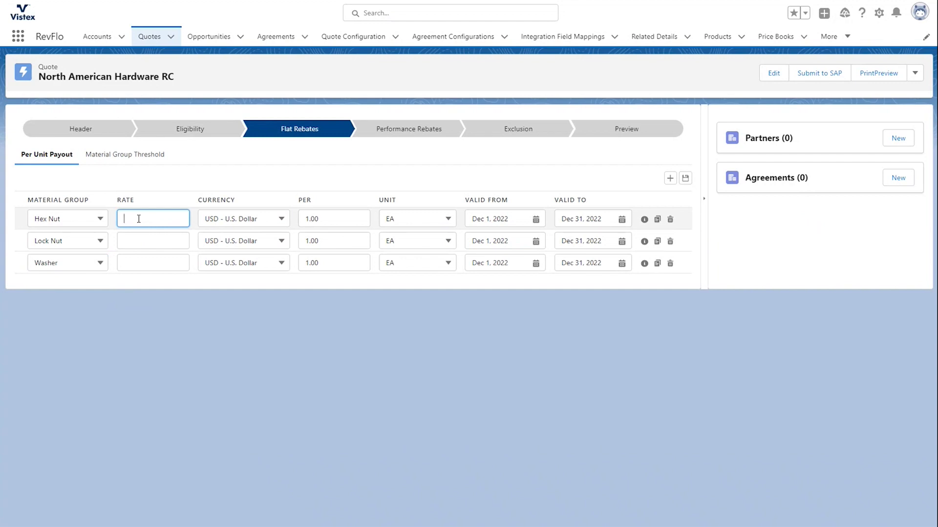
pyautogui.write('0.10')
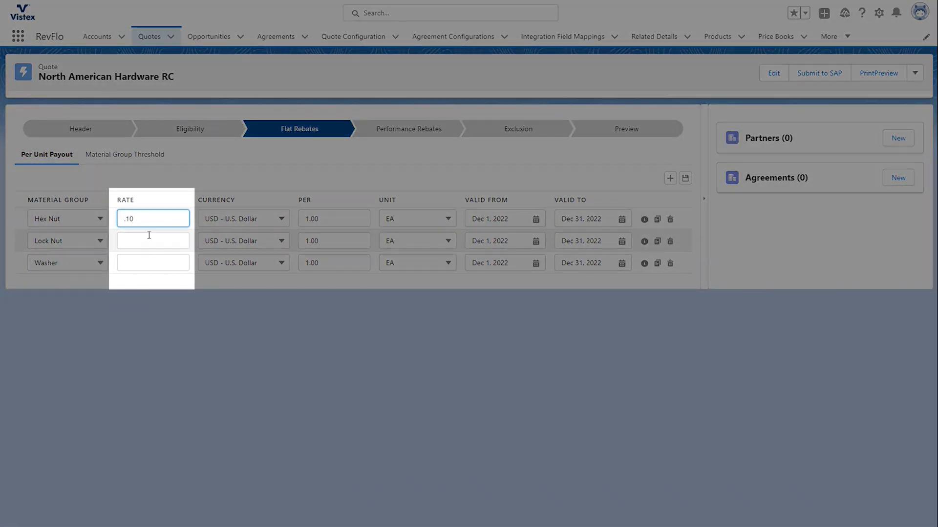
pyautogui.click(150, 238)
pyautogui.write('0.15')
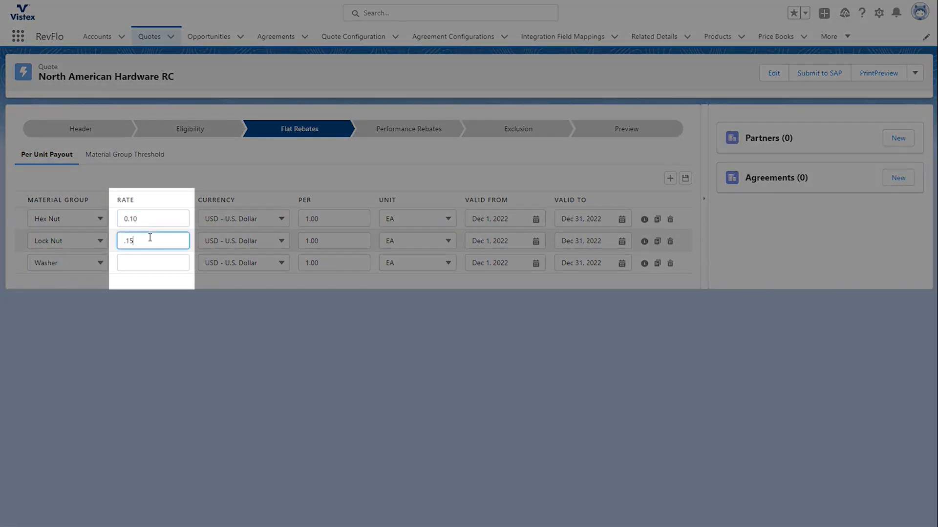
pyautogui.click(155, 269)
pyautogui.write('.20')
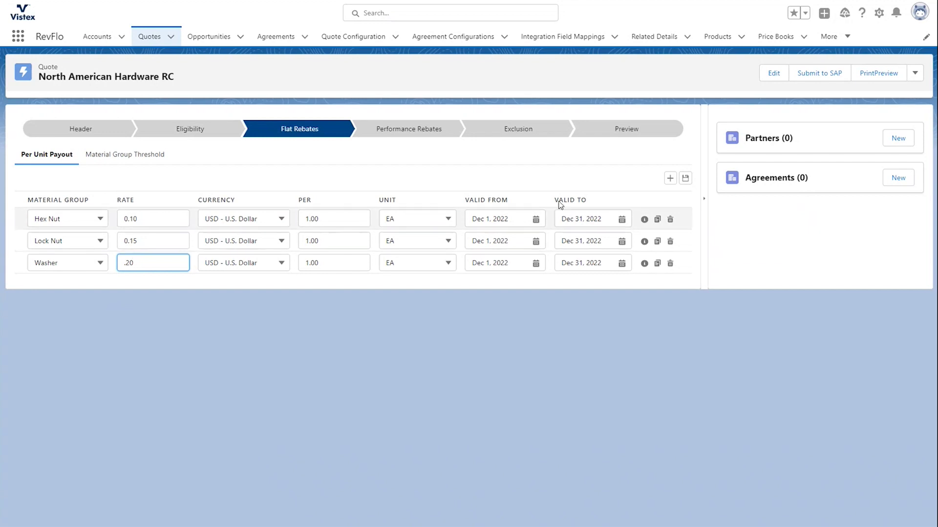
pyautogui.click(685, 178)
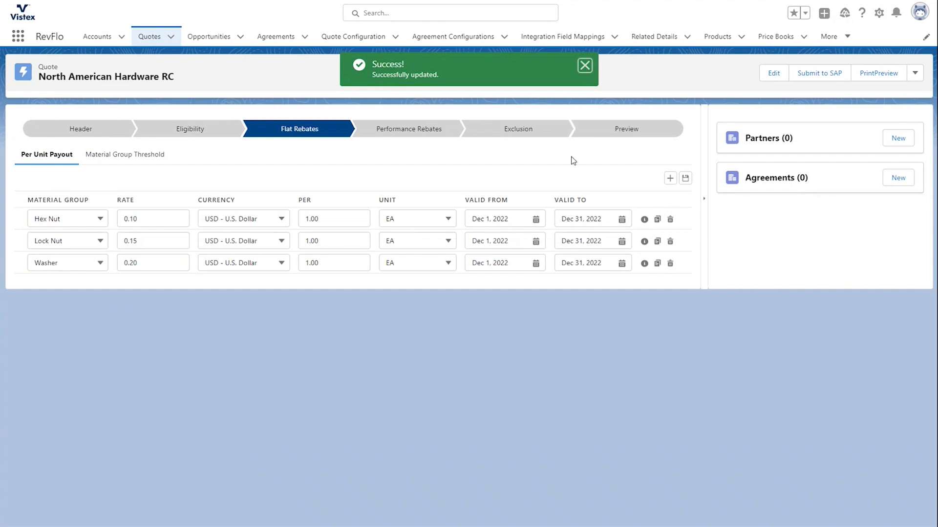
# - Review the Preview step's materials and payouts, then Submit for Approval
pyautogui.click(610, 131)
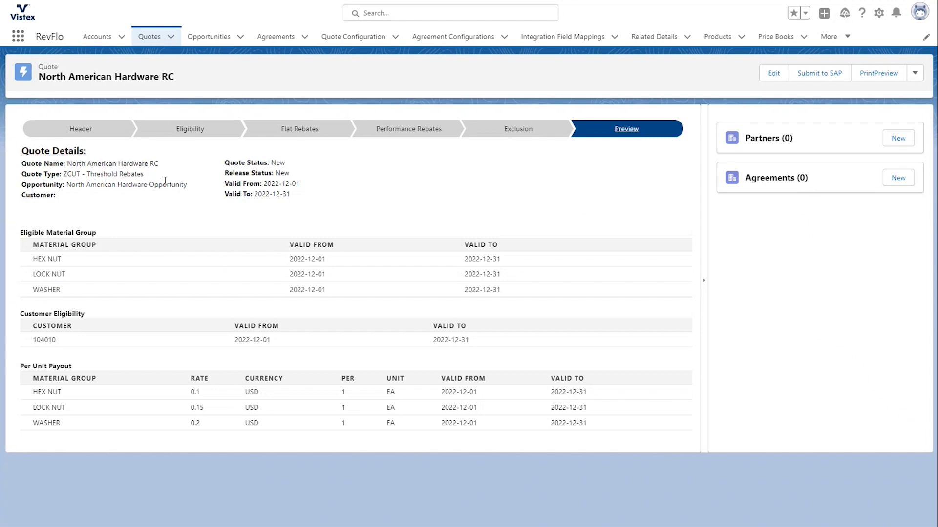
pyautogui.click(915, 73)
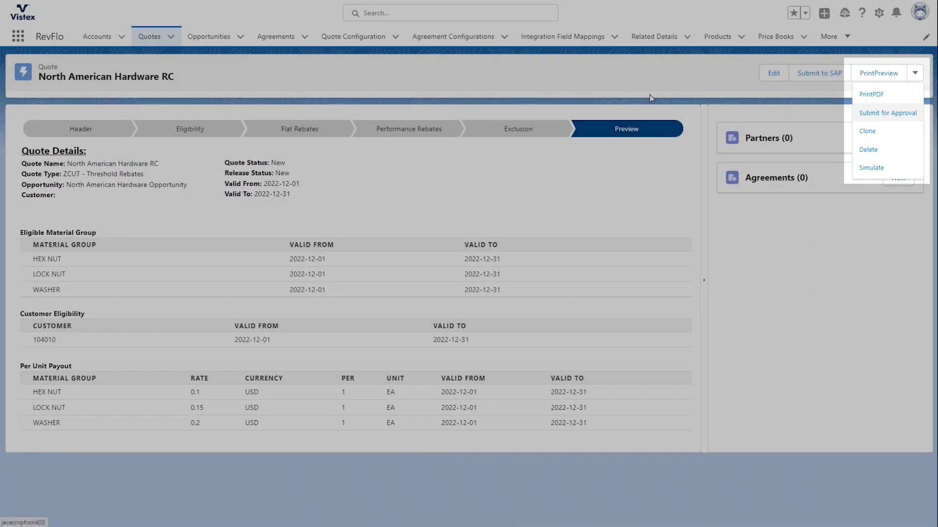
pyautogui.click(588, 89)
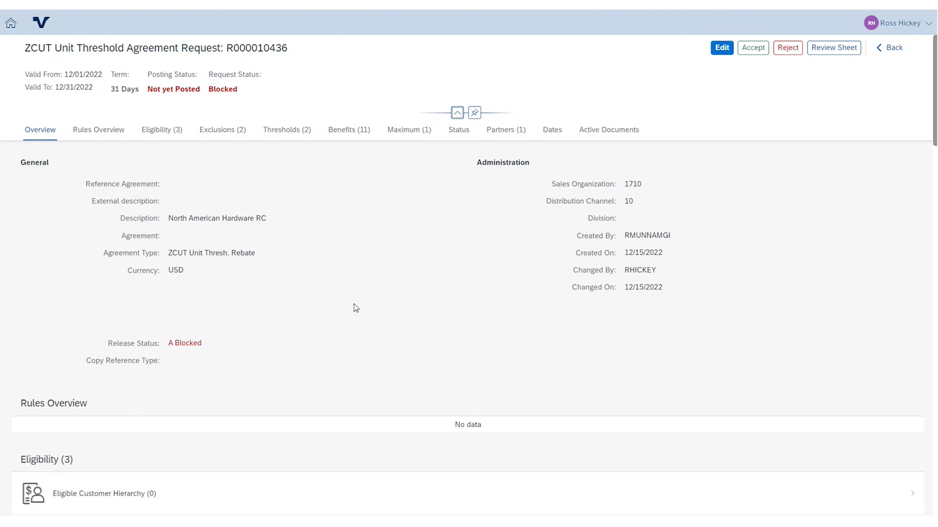
# - Check the Eligible Material Group sheet in SAP, then accept the agreement request
pyautogui.scroll(-5, 281, 207)
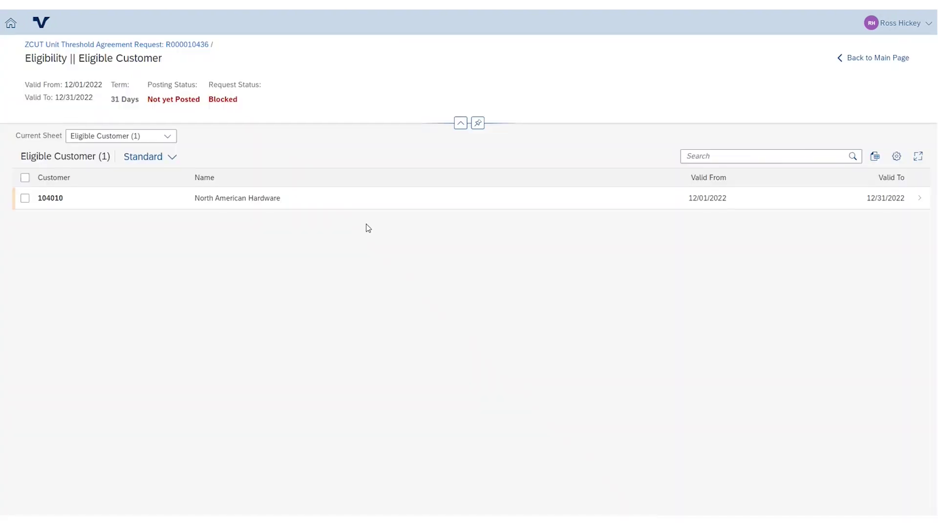
pyautogui.click(167, 136)
pyautogui.click(139, 197)
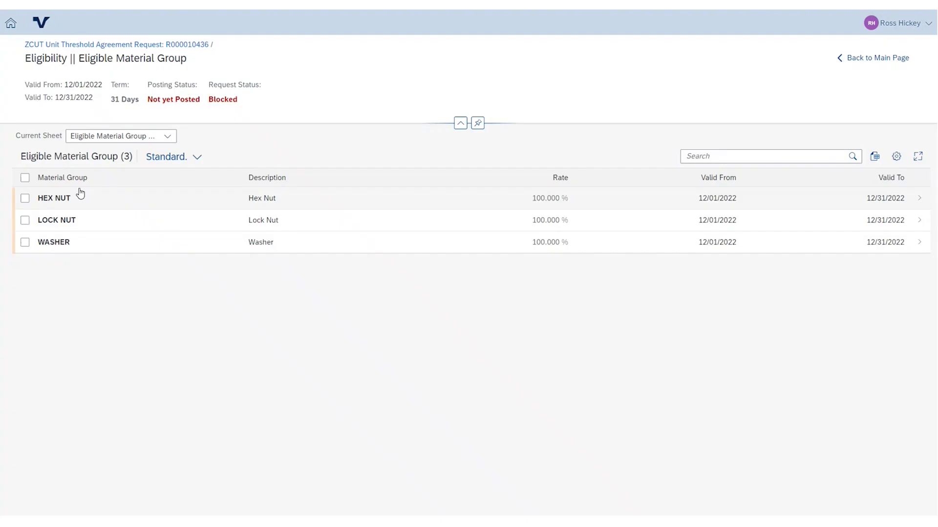
pyautogui.click(892, 58)
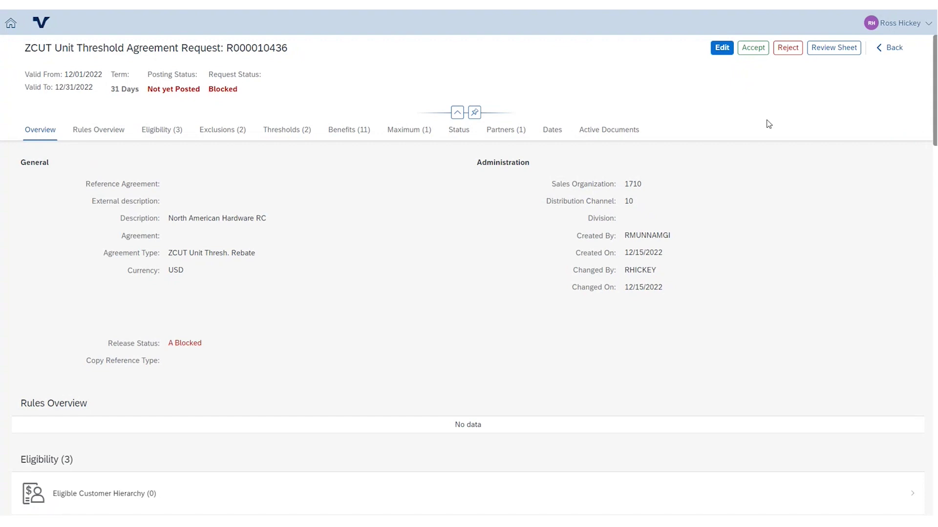
pyautogui.click(753, 48)
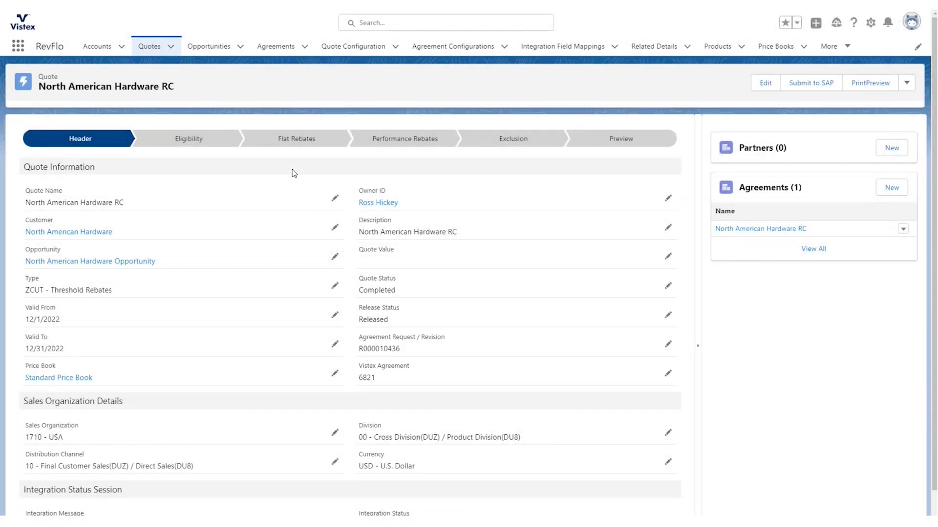
# - Open the quote's linked North American Hardware RC agreement
pyautogui.click(753, 229)
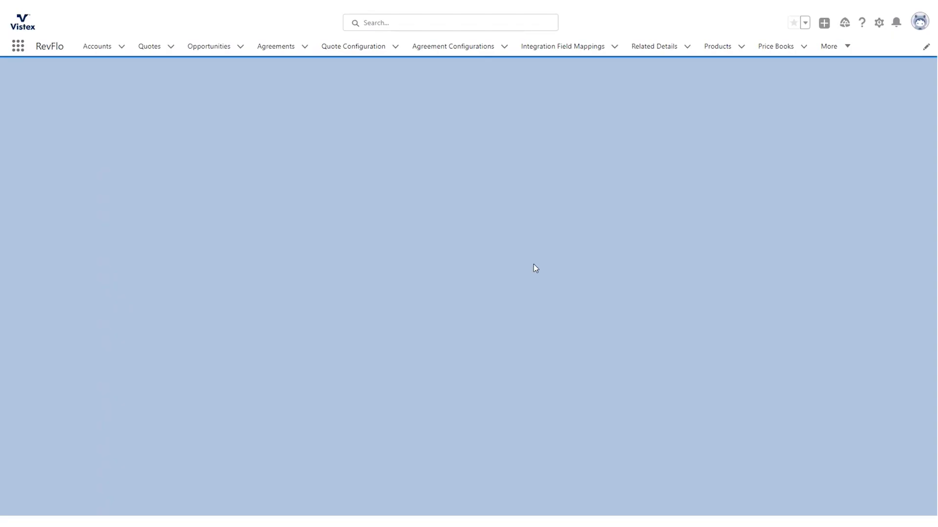